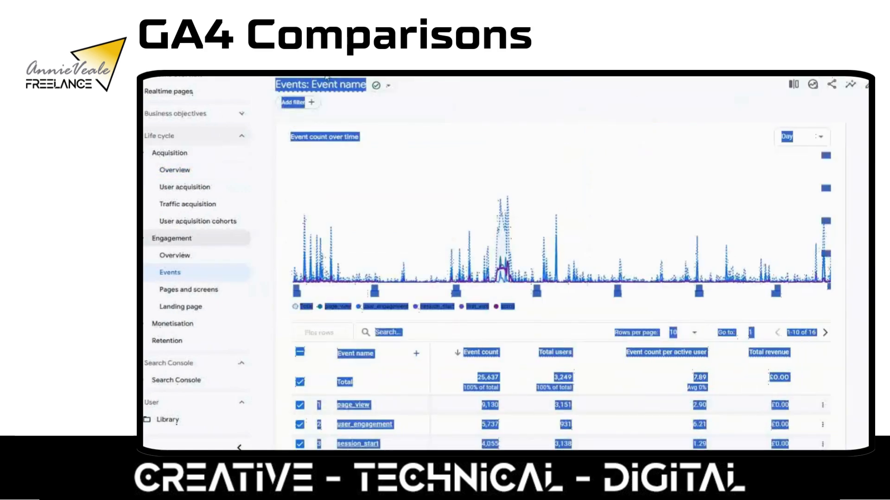
# Examine the Events report's chart and table comparing Apple device brands with non-Apple device brands
pyautogui.click(503, 109)
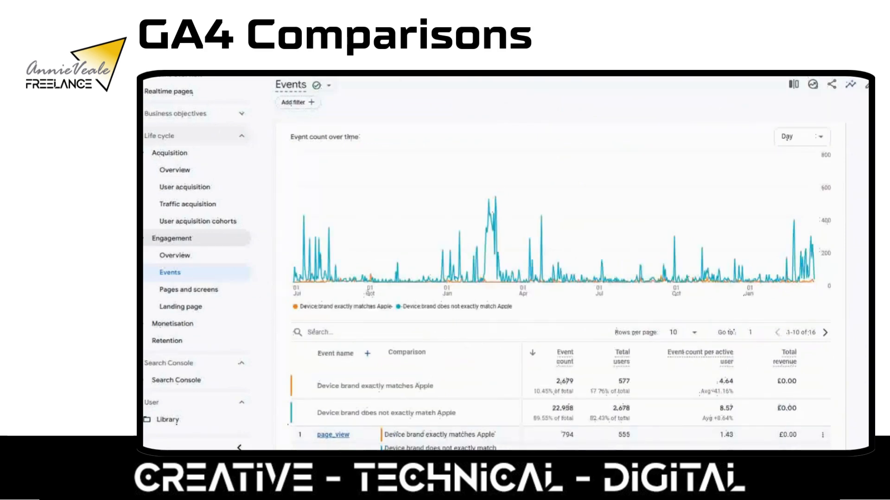
pyautogui.scroll(-3, 571, 265)
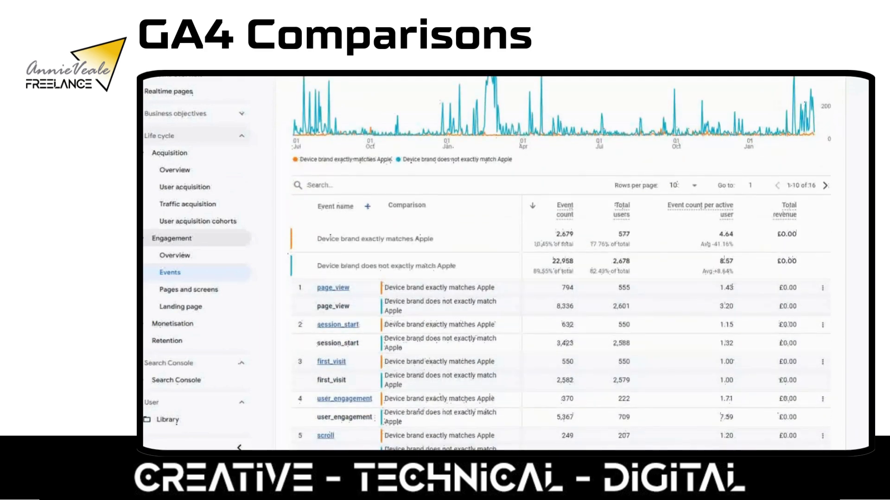
pyautogui.scroll(-1, 558, 263)
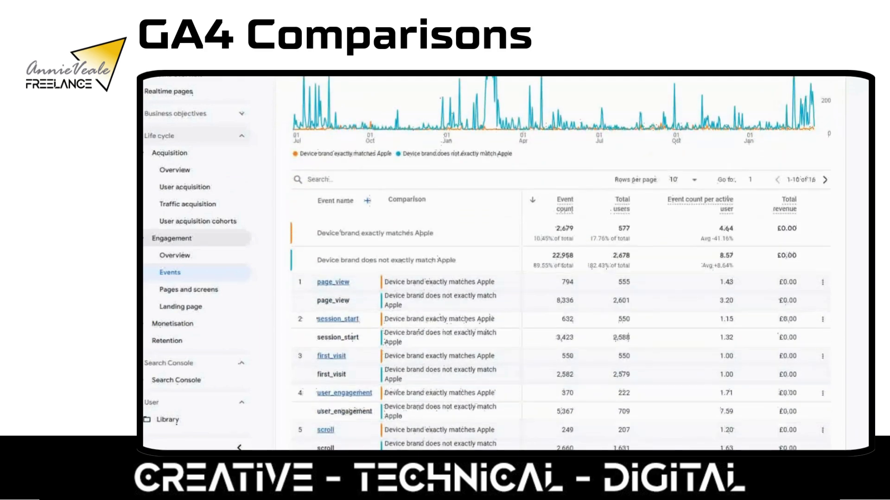
pyautogui.scroll(4, 561, 264)
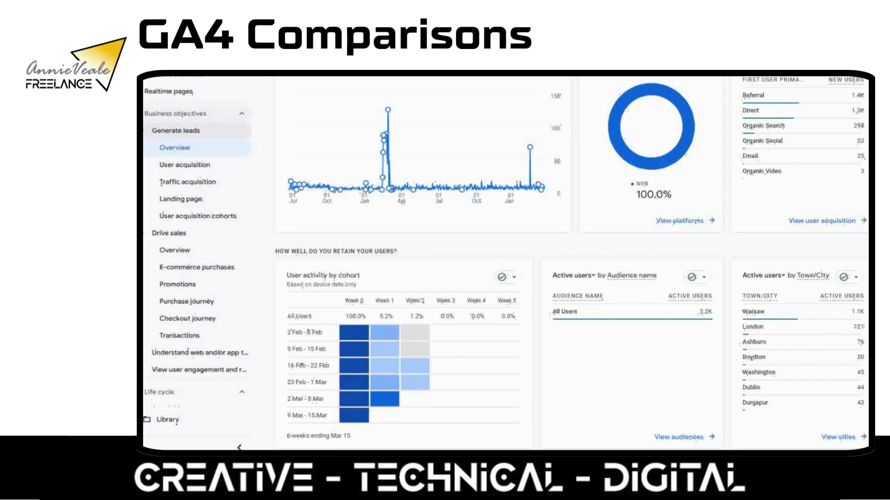
# Start a new comparison for the Generate leads overview report using the Town/City dimension
pyautogui.scroll(1, 571, 263)
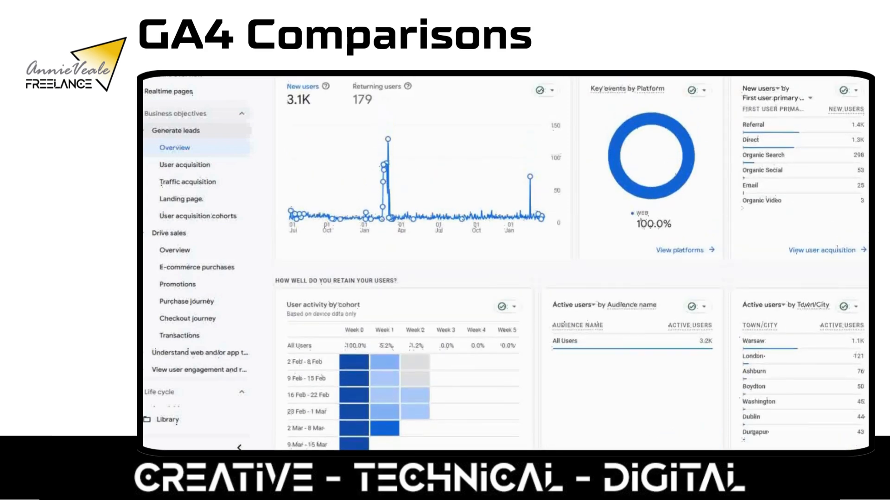
pyautogui.click(812, 73)
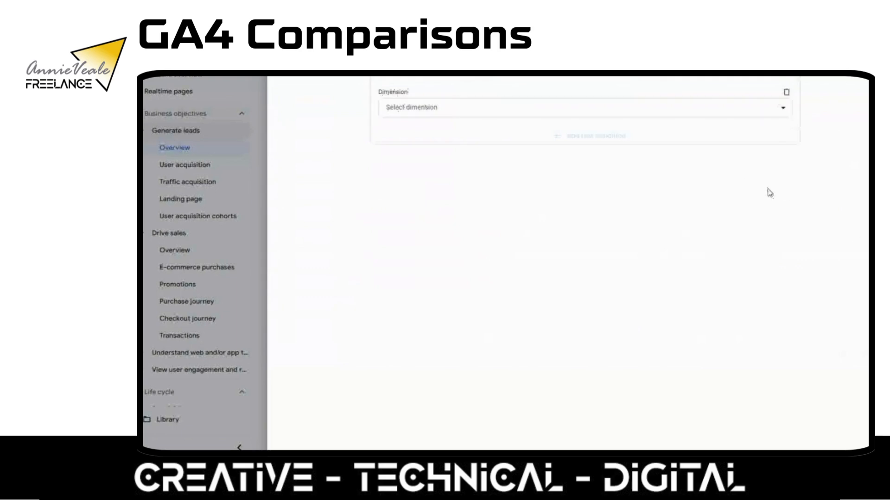
pyautogui.click(538, 111)
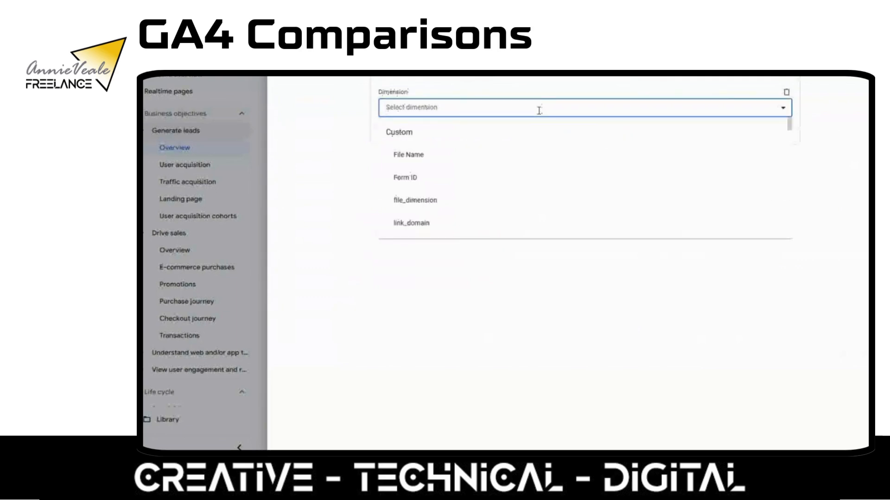
pyautogui.write('town')
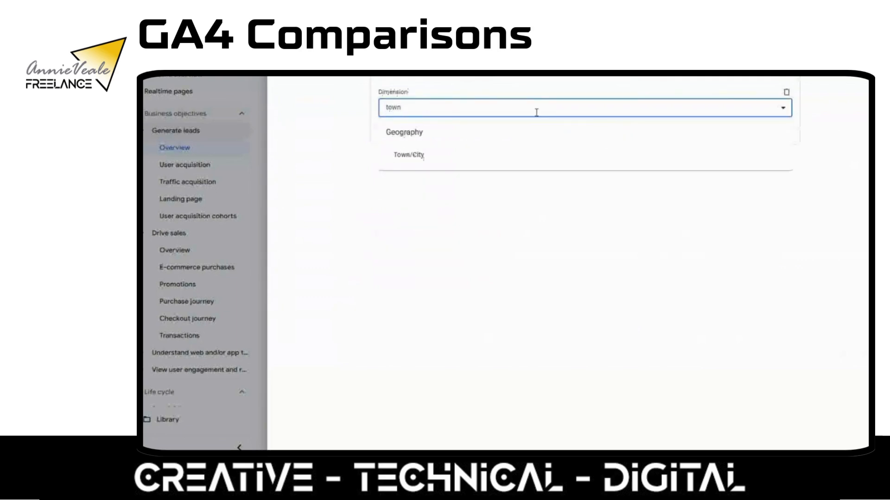
pyautogui.click(408, 154)
# Set the Town/City condition to the match type "exactly matches" with the value London
pyautogui.click(421, 145)
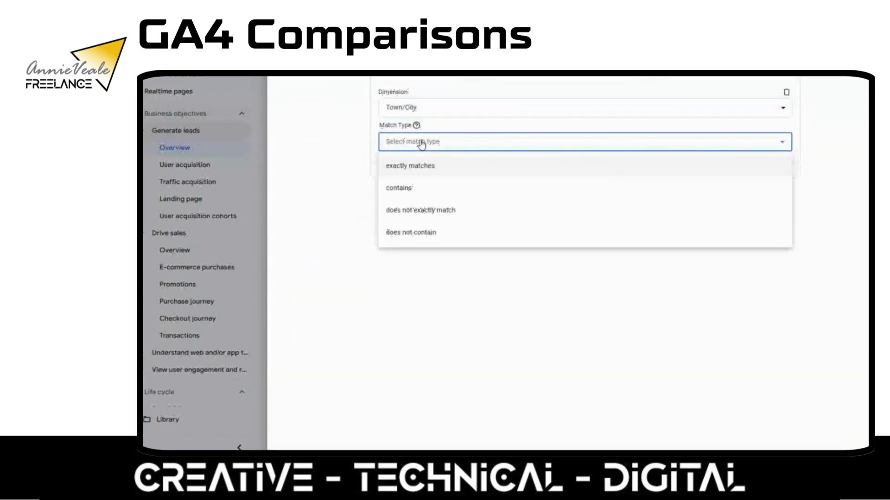
pyautogui.click(414, 166)
pyautogui.click(414, 174)
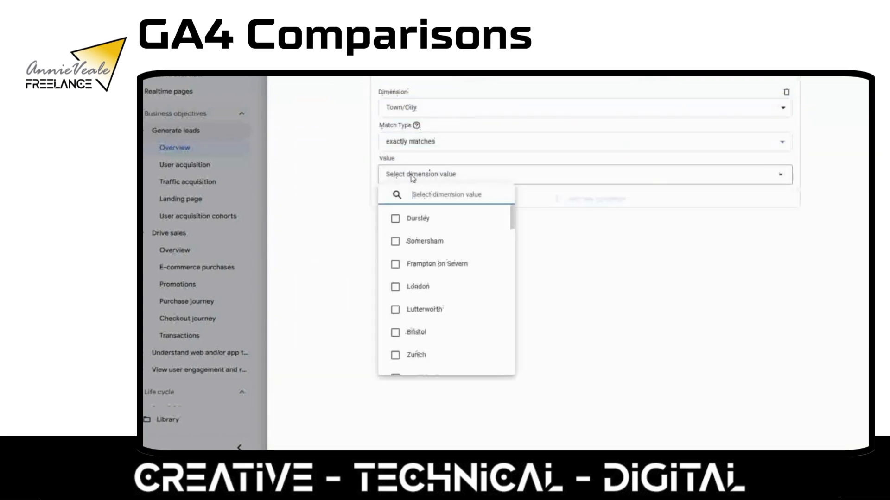
pyautogui.click(396, 288)
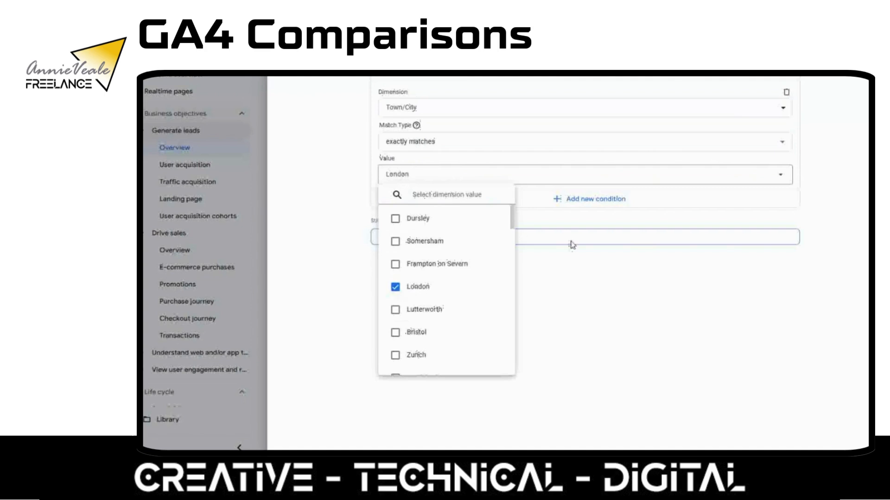
pyautogui.click(849, 109)
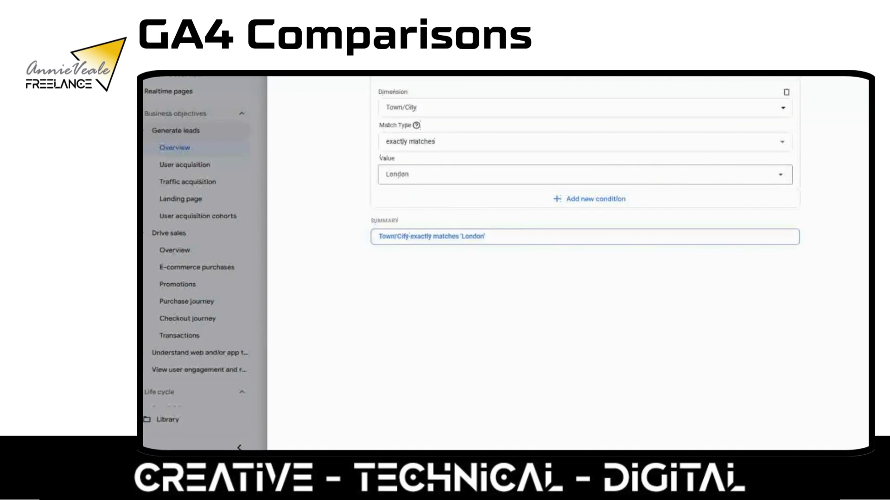
# Save the comparison with the name London and the description London
pyautogui.click(787, 78)
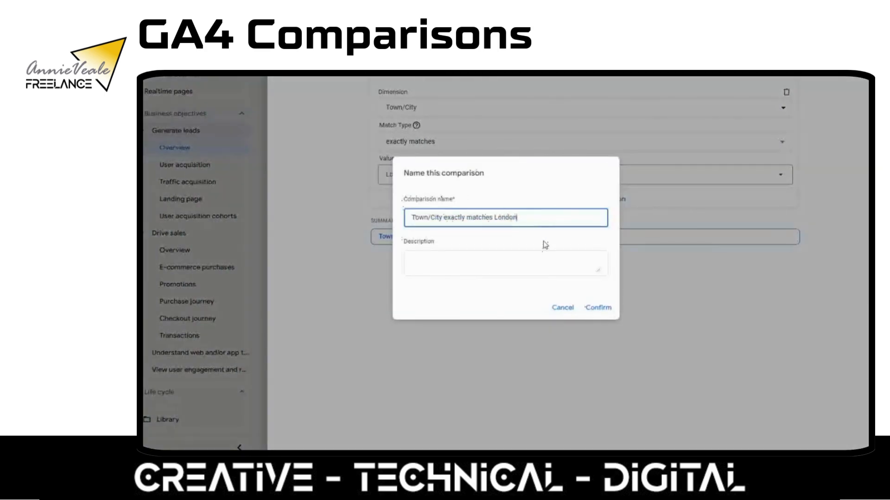
pyautogui.click(450, 259)
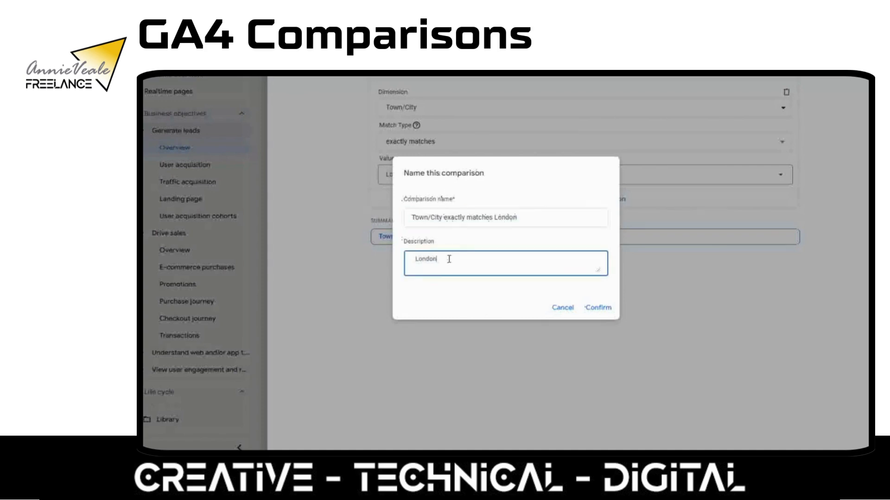
pyautogui.write('London')
pyautogui.click(495, 216)
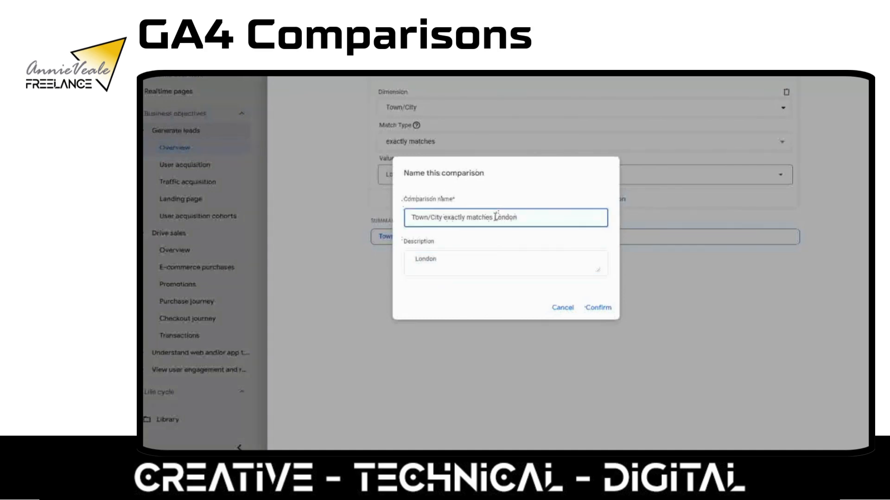
pyautogui.moveTo(495, 217); pyautogui.dragTo(407, 218)
pyautogui.press('BackSpace')
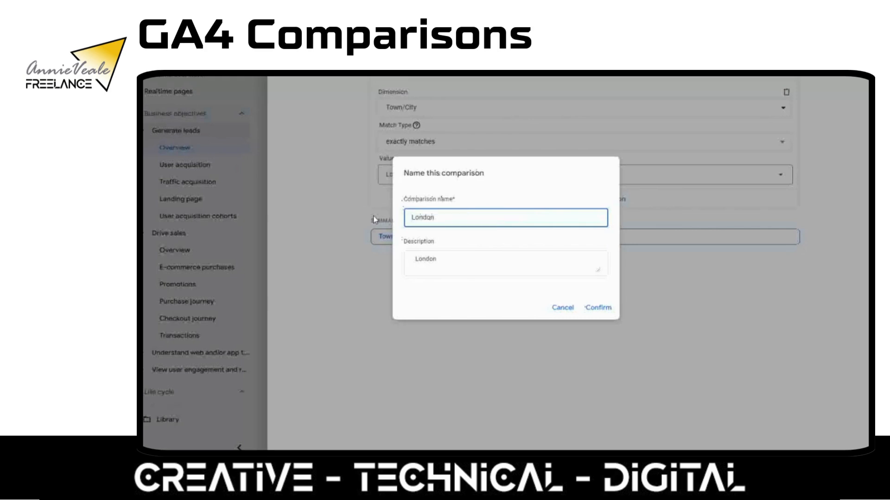
pyautogui.click(601, 308)
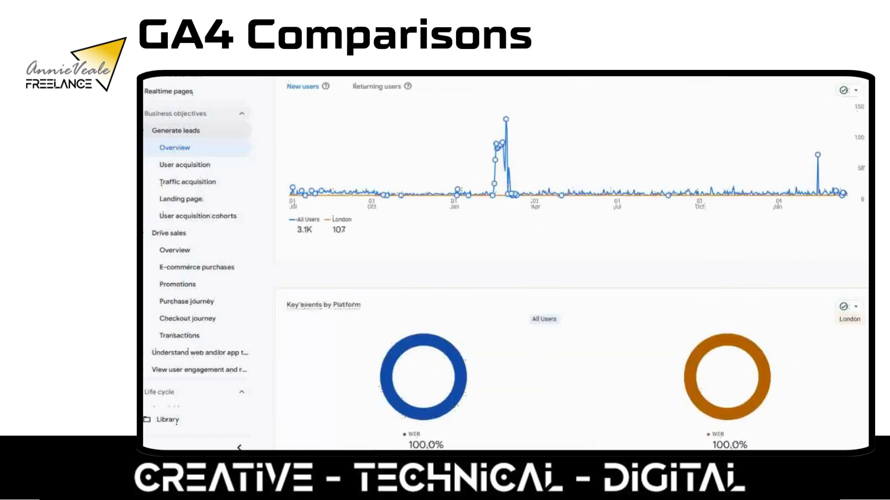
# Review the overview cards for All Users and London, and start another new comparison using the Town/City dimension
pyautogui.scroll(-7, 572, 260)
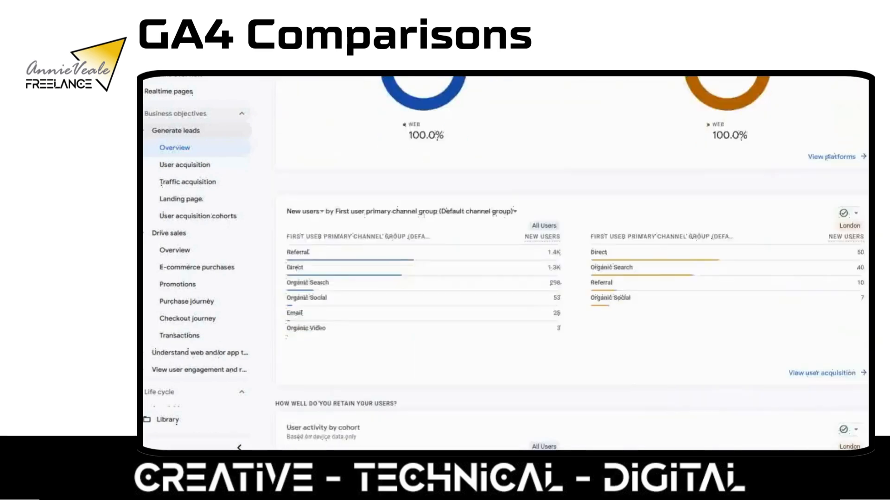
pyautogui.scroll(3, 572, 260)
pyautogui.scroll(1, 506, 274)
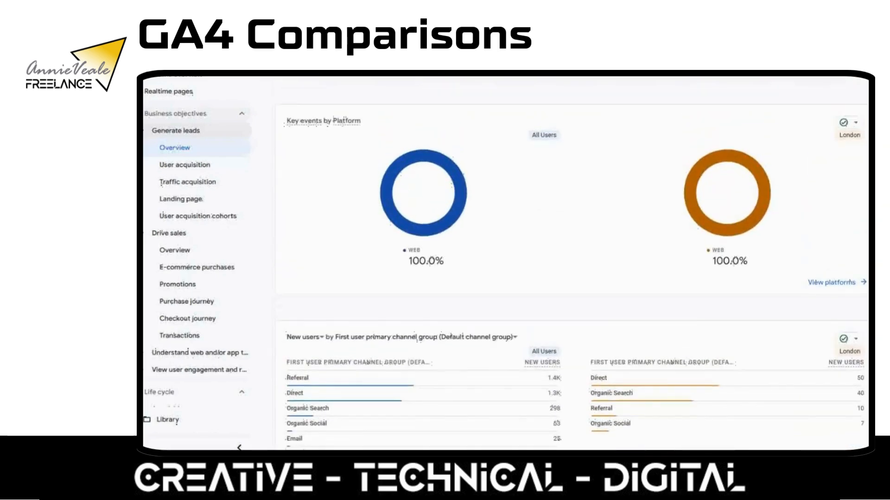
pyautogui.scroll(-2, 572, 259)
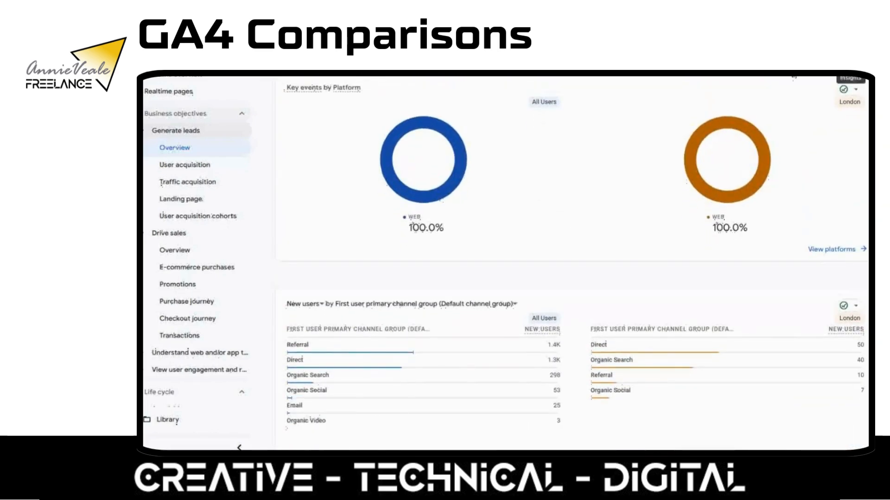
pyautogui.click(812, 70)
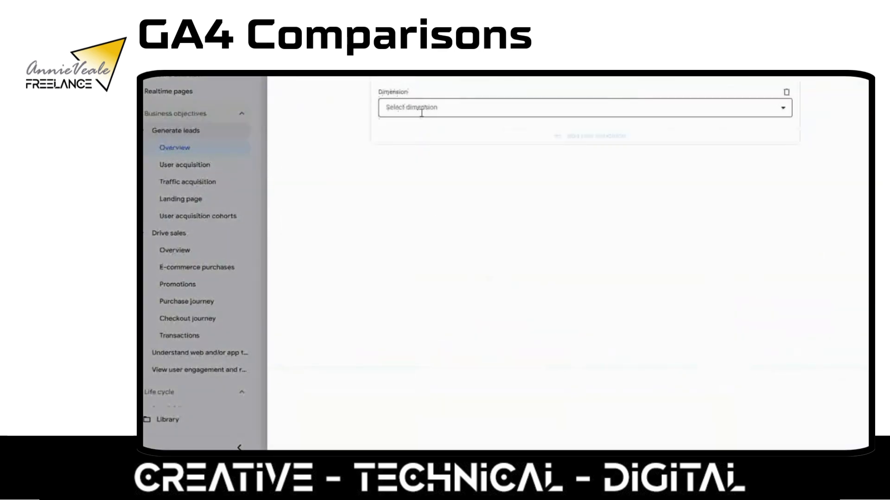
pyautogui.click(422, 112)
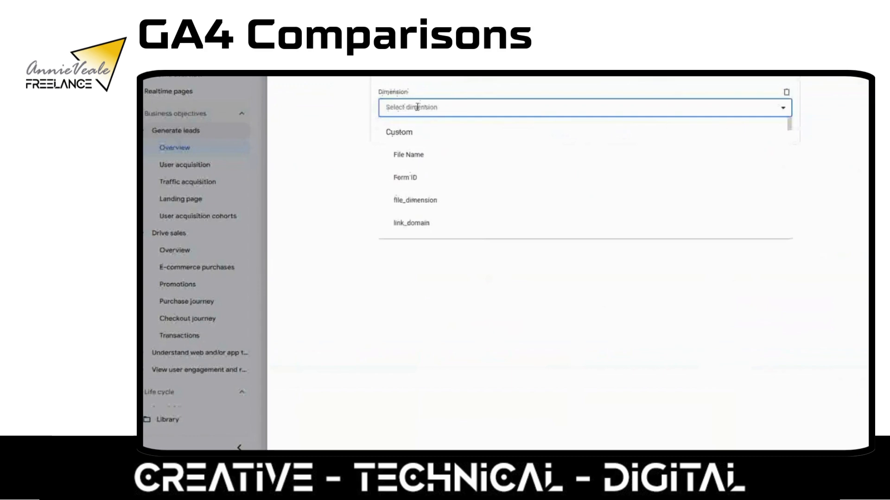
pyautogui.write('town')
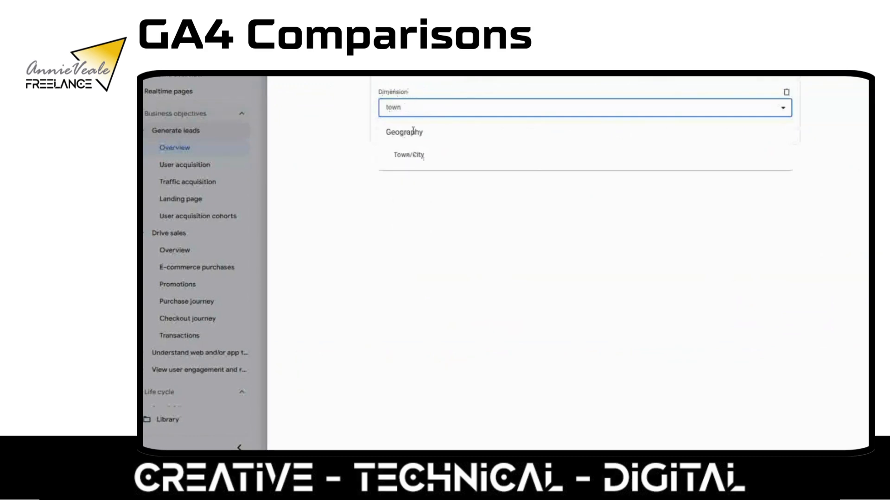
pyautogui.click(403, 158)
# Set the Town/City condition to "does not exactly match" with the value London
pyautogui.click(432, 140)
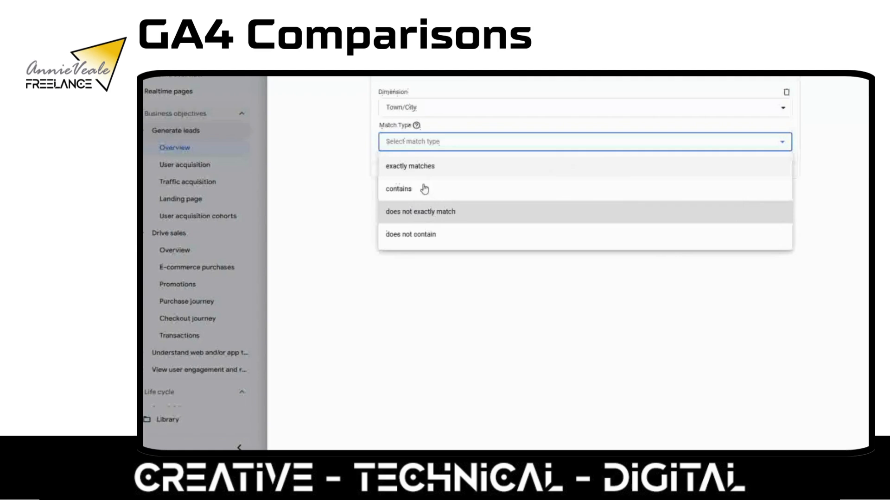
pyautogui.click(422, 211)
pyautogui.click(408, 177)
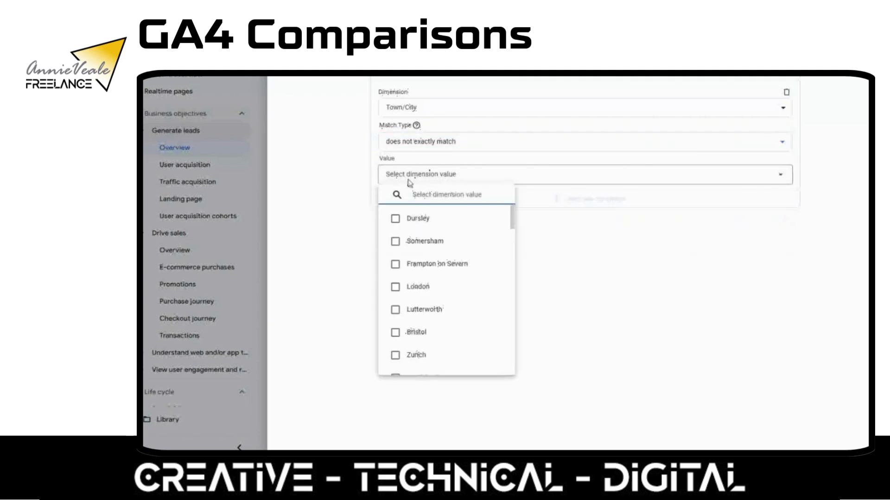
pyautogui.write('lo')
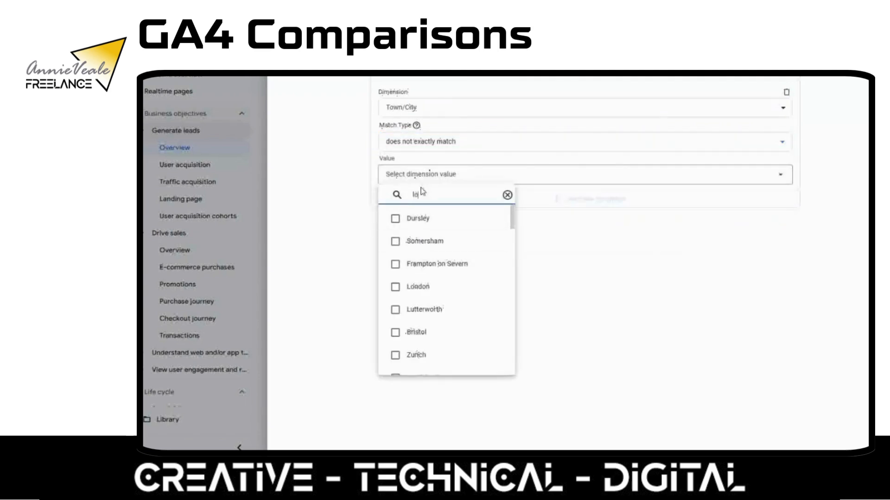
pyautogui.write('nd')
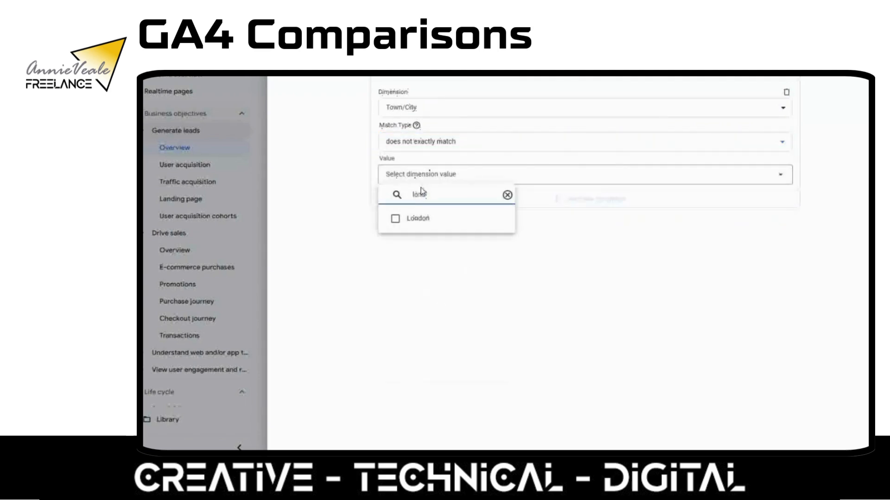
pyautogui.click(395, 219)
pyautogui.click(583, 205)
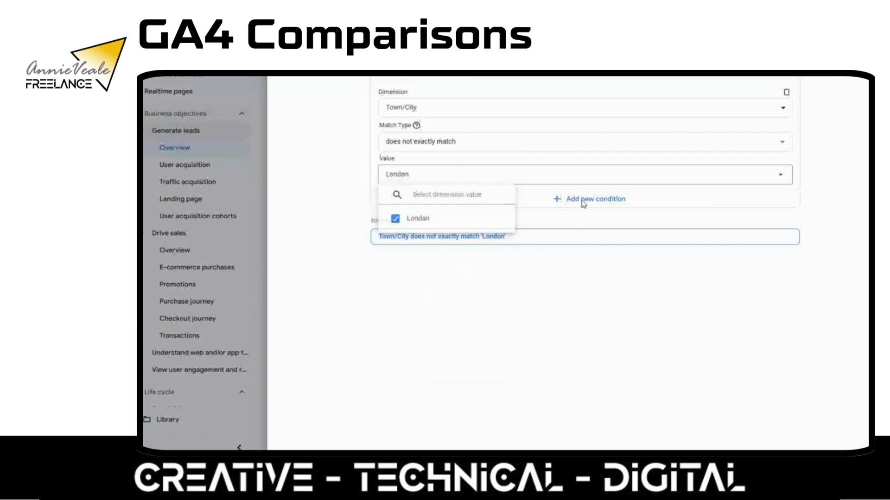
# Add a second AND condition in which Country exactly matches United Kingdom
pyautogui.click(583, 204)
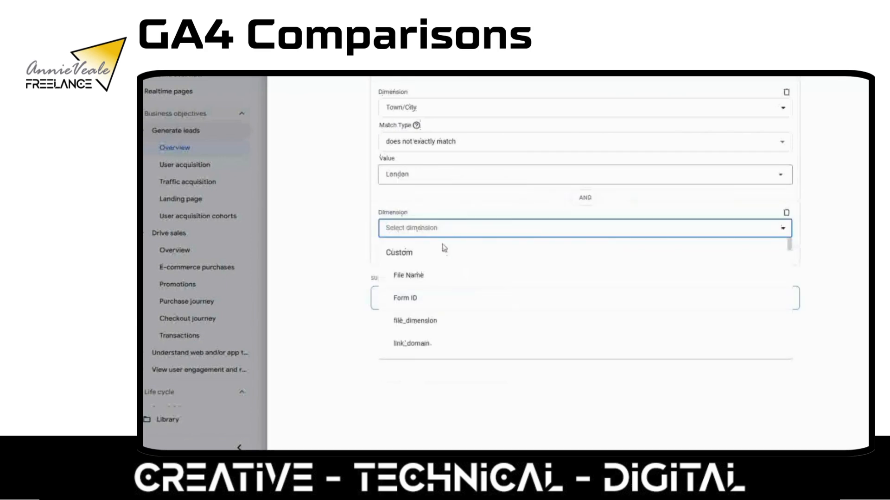
pyautogui.write('co')
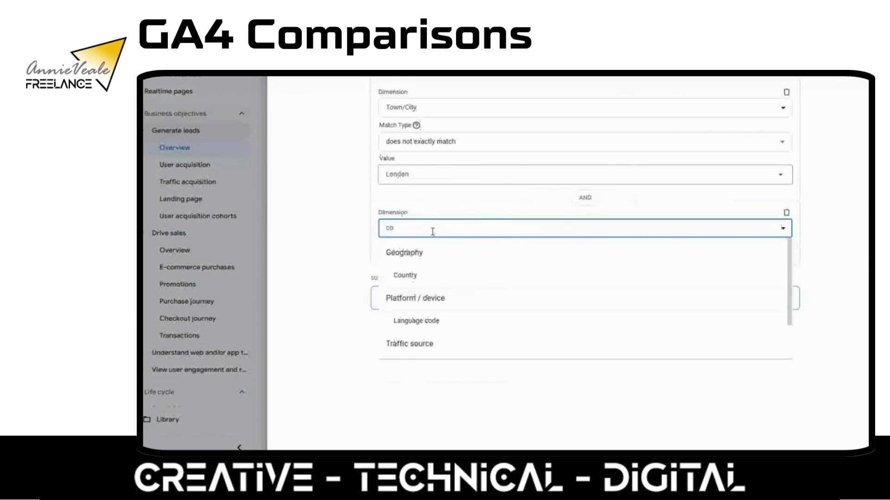
pyautogui.write('un')
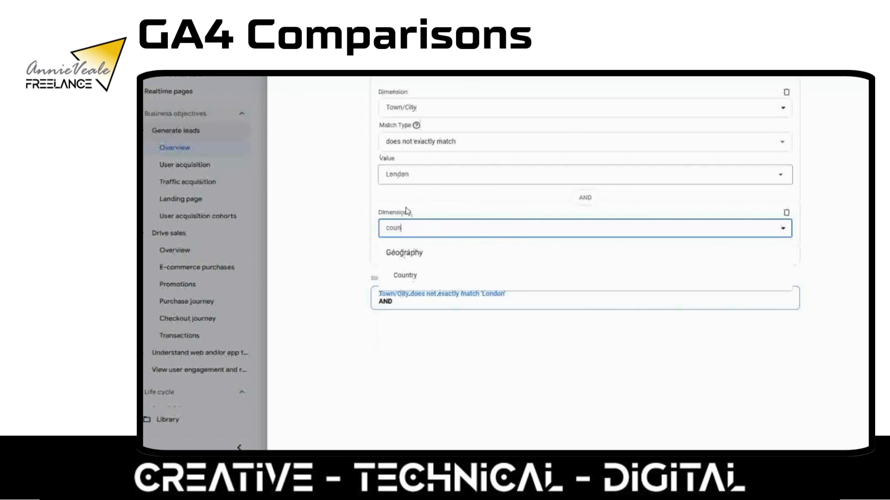
pyautogui.click(406, 277)
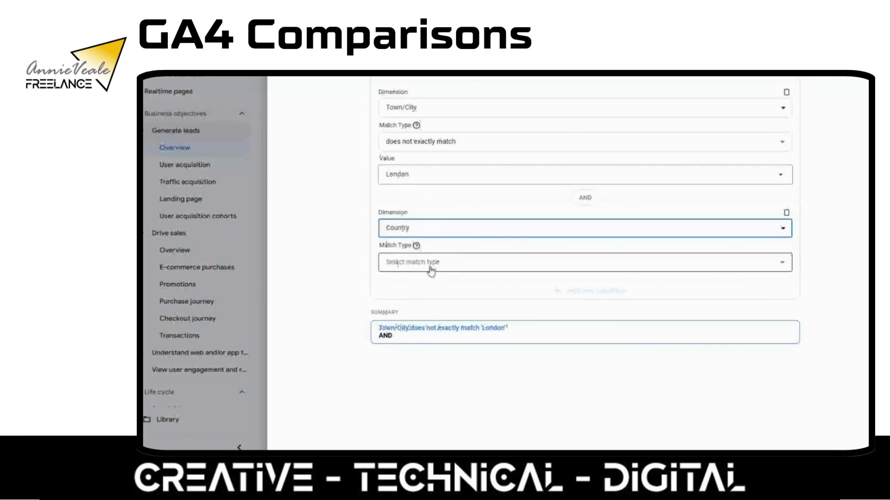
pyautogui.click(431, 271)
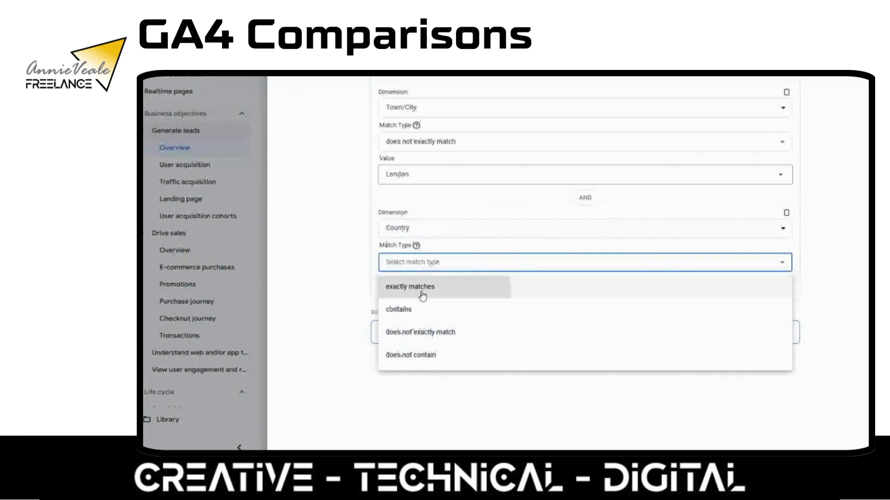
pyautogui.click(422, 290)
pyautogui.click(413, 294)
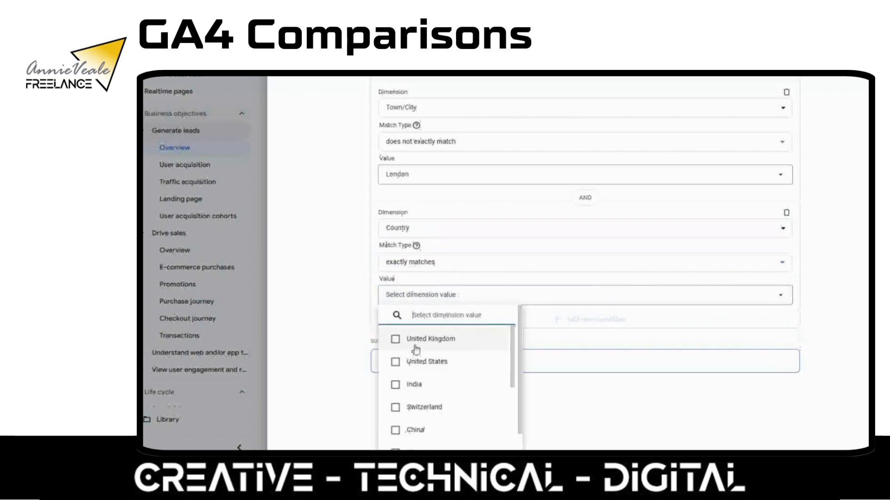
pyautogui.click(415, 340)
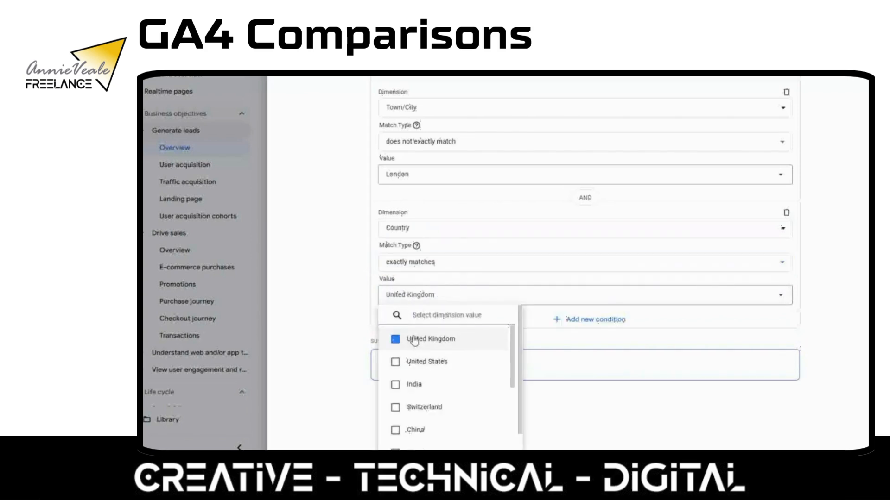
# Save the new comparison under the name UK - non London
pyautogui.click(623, 345)
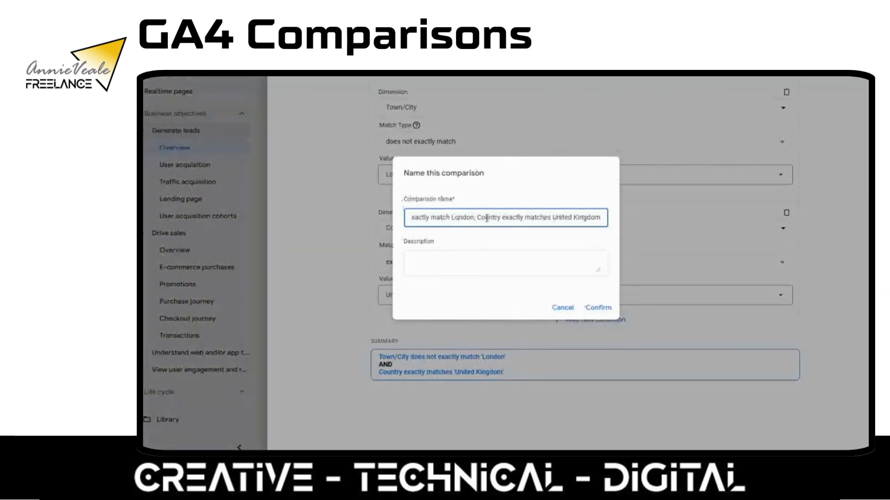
pyautogui.tripleClick(454, 219)
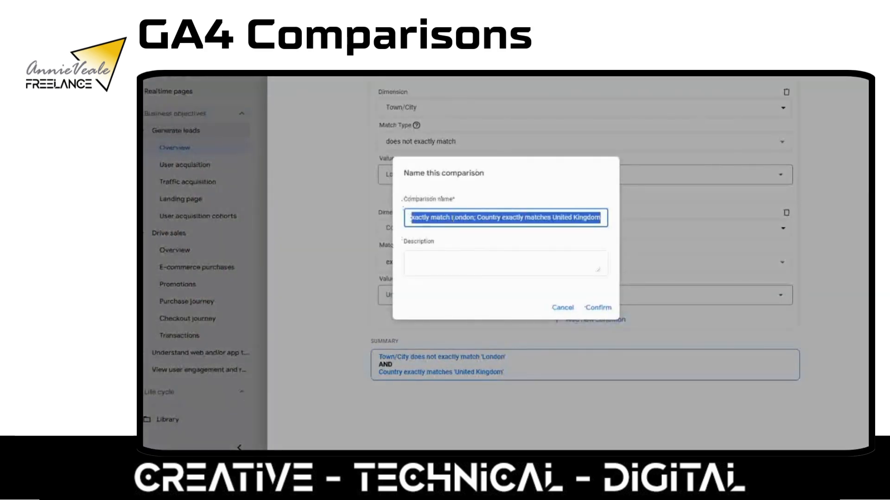
pyautogui.write('UK')
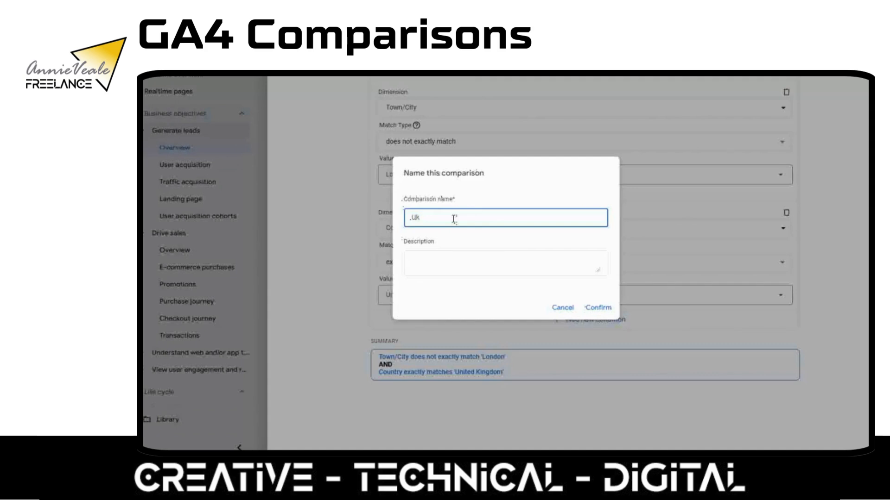
pyautogui.press('BackSpace')
pyautogui.write('K - nonLond')
pyautogui.press('BackSpace')
pyautogui.press('BackSpace')
pyautogui.press('BackSpace')
pyautogui.press('BackSpace')
pyautogui.write('London')
pyautogui.click(596, 307)
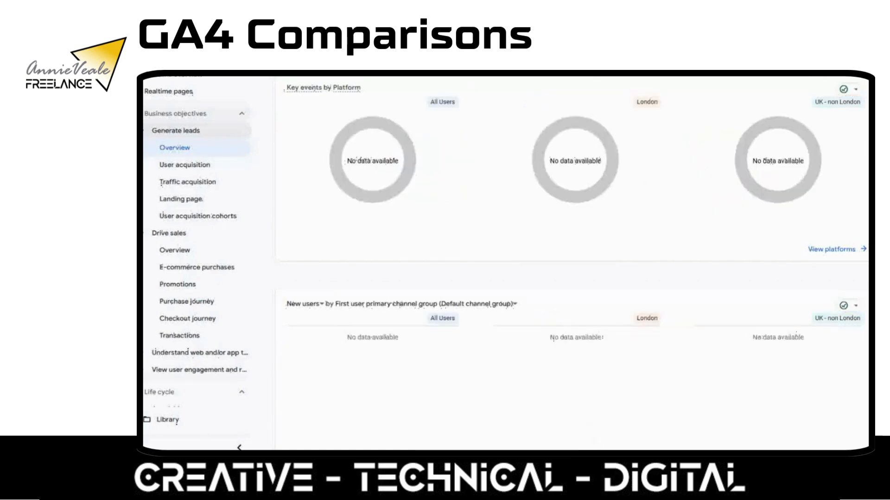
# Check the overview with all three comparisons applied, and remove the All Users comparison from the report
pyautogui.scroll(5, 572, 260)
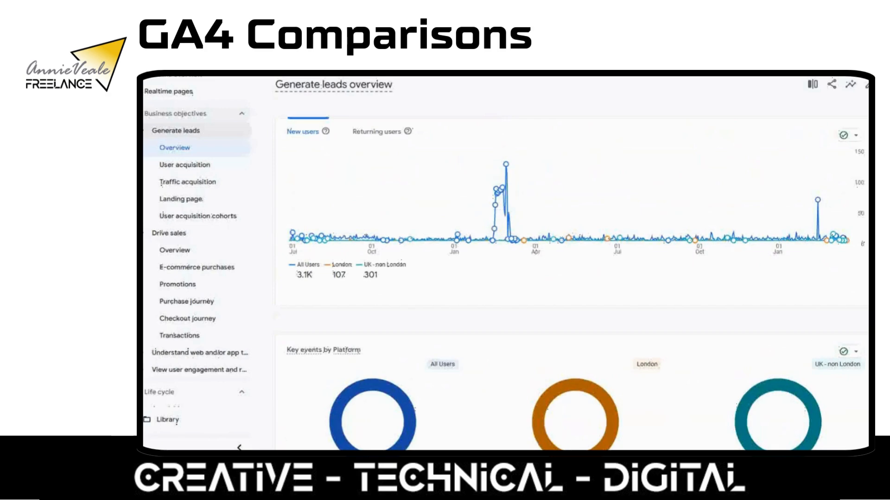
pyautogui.scroll(-2, 572, 260)
pyautogui.scroll(2, 572, 259)
pyautogui.click(330, 64)
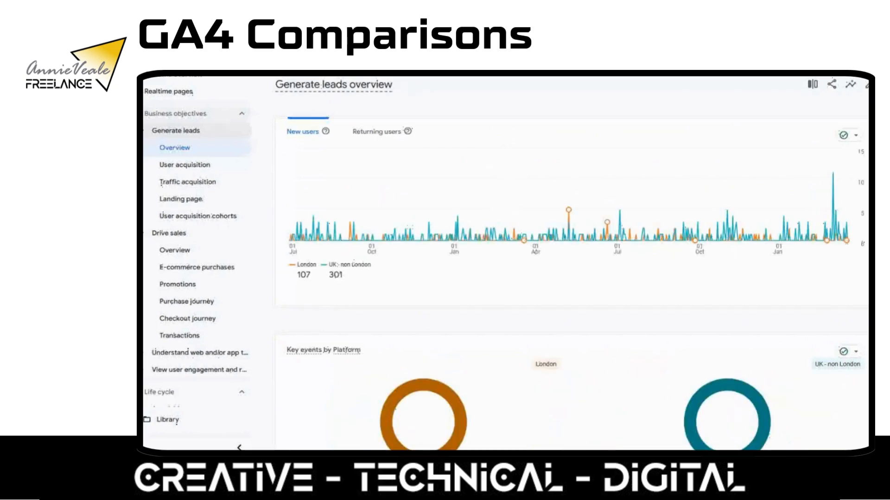
# Examine the overview's platform, new-user channel and cohort retention cards for London against UK - non London
pyautogui.scroll(-3, 572, 264)
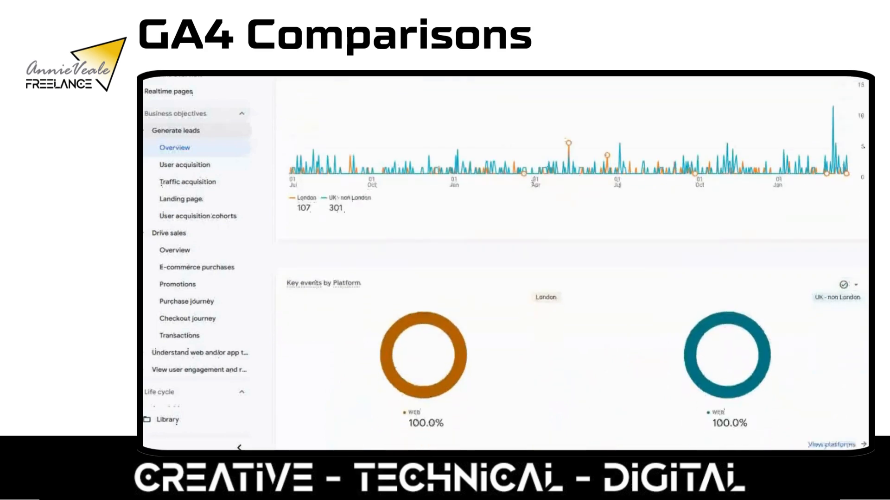
pyautogui.scroll(-4, 571, 264)
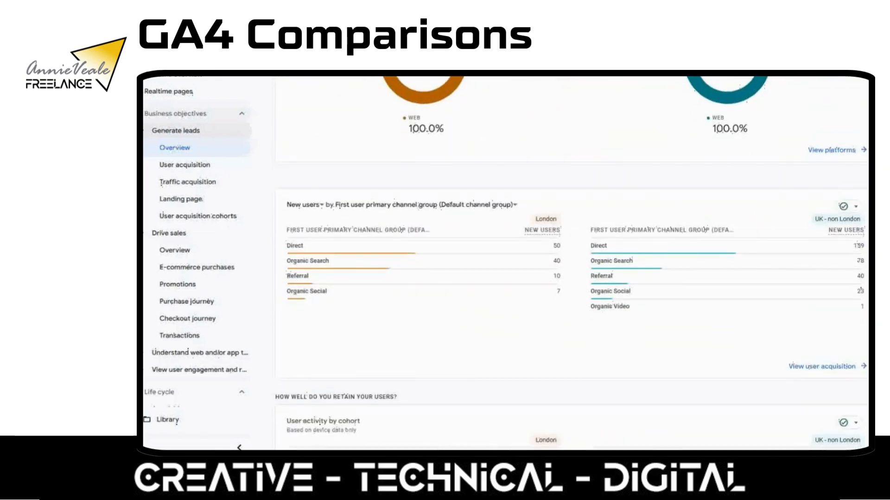
pyautogui.scroll(-1, 571, 263)
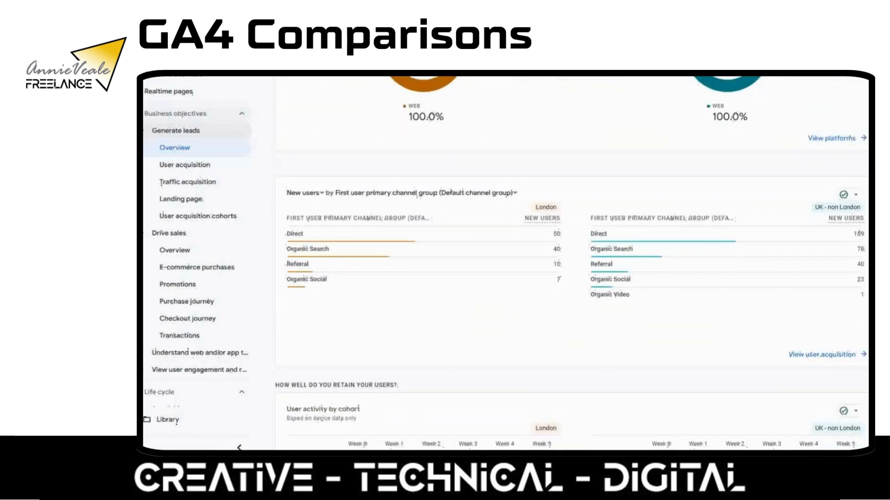
pyautogui.scroll(1, 571, 263)
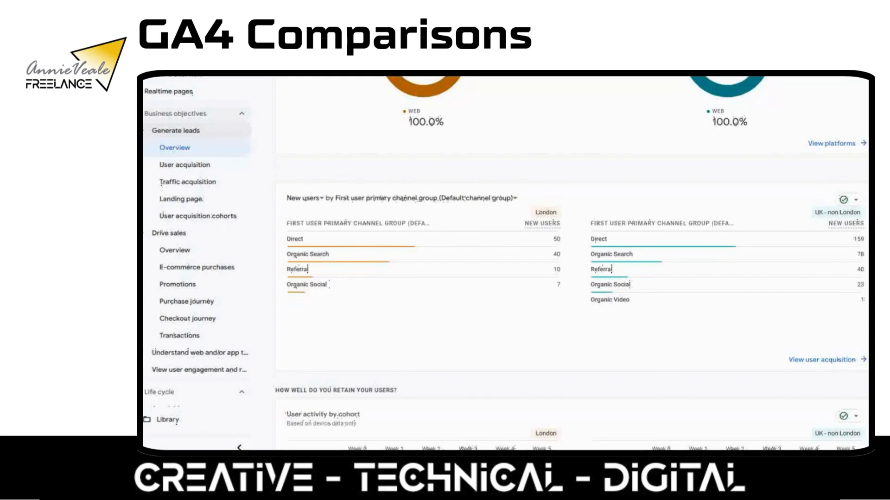
pyautogui.scroll(-5, 571, 263)
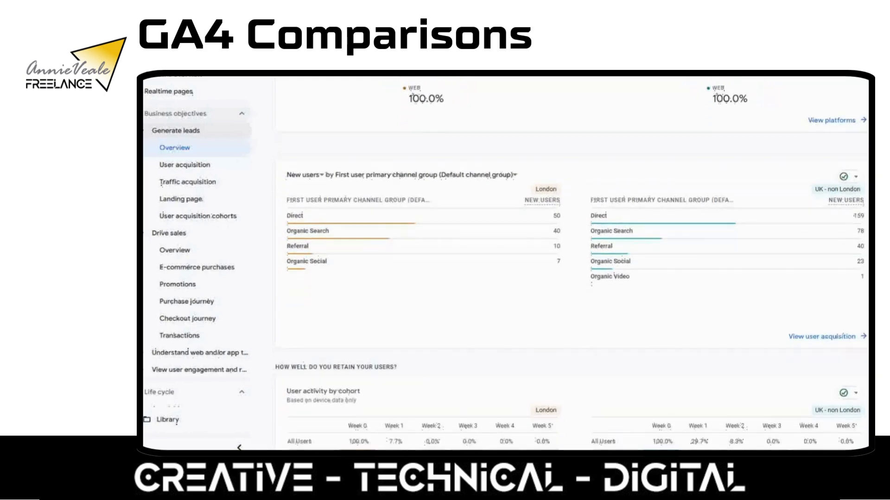
pyautogui.scroll(-1, 571, 263)
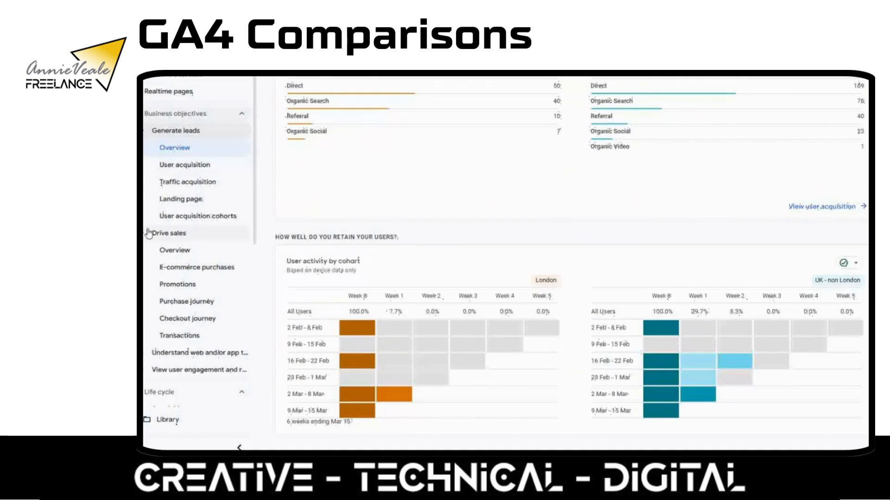
# Open the User acquisition report under Generate leads and examine its chart and channel group table
pyautogui.click(203, 165)
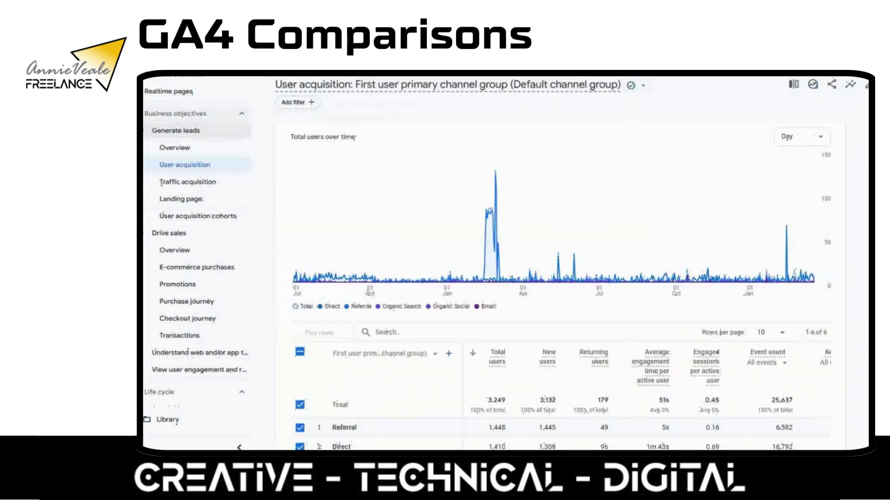
pyautogui.scroll(-3, 565, 264)
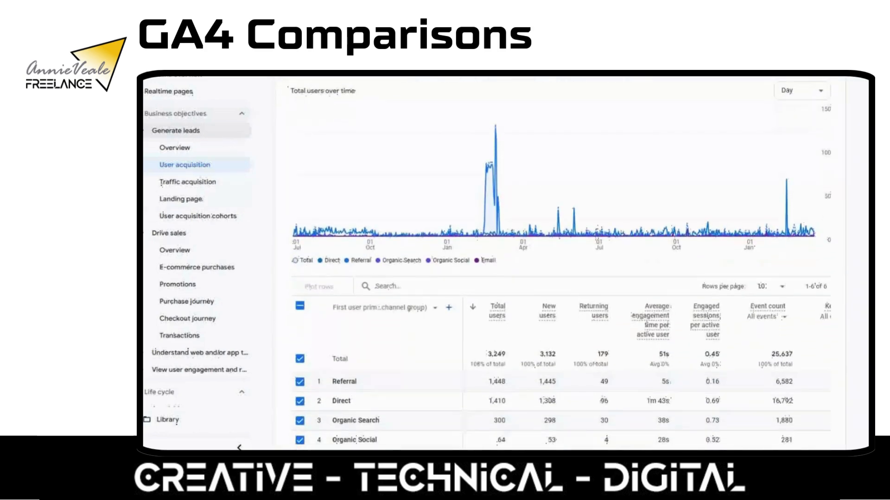
pyautogui.scroll(-1, 565, 264)
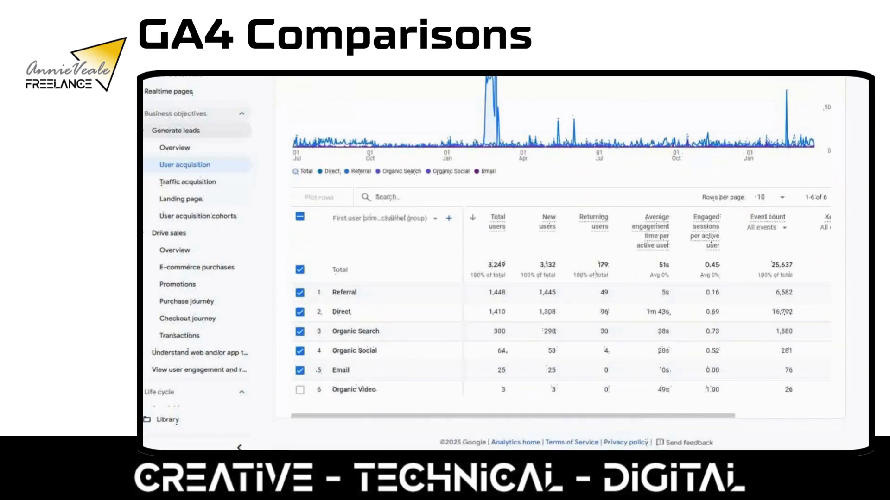
pyautogui.scroll(2, 566, 264)
pyautogui.scroll(1, 566, 264)
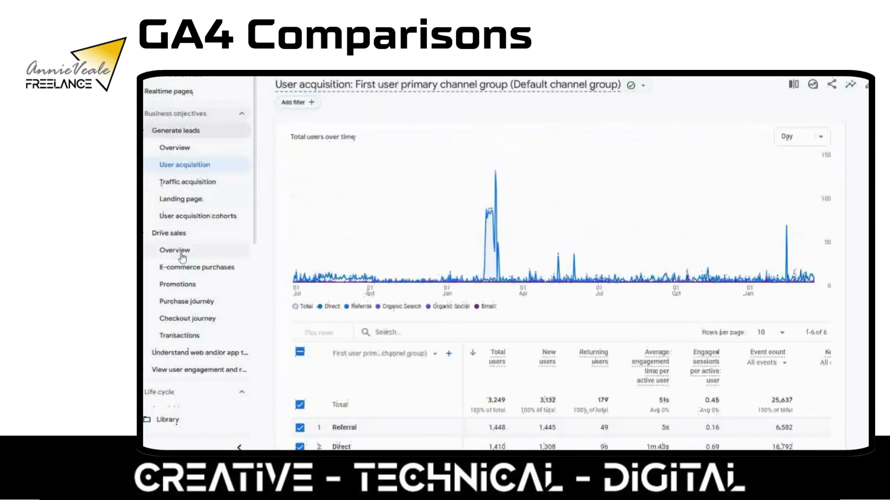
# Open the Engagement Events report under Life cycle and compare event figures for London and UK - non London
pyautogui.click(221, 276)
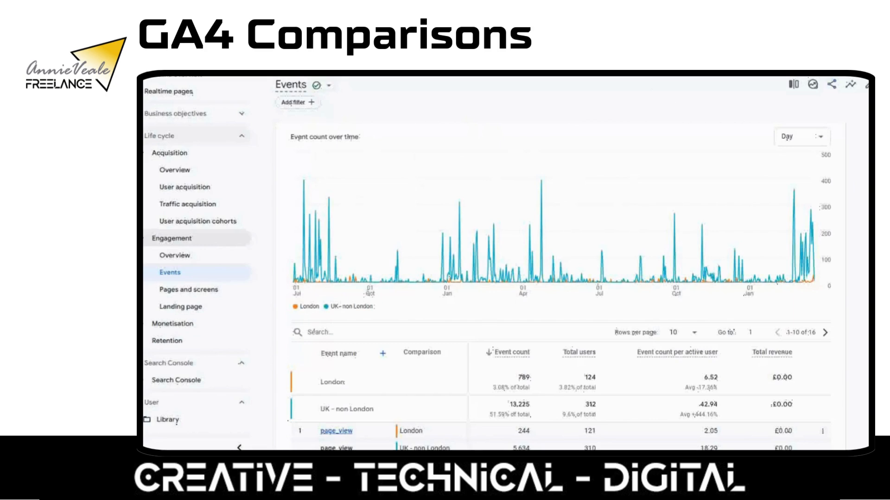
pyautogui.scroll(-3, 510, 264)
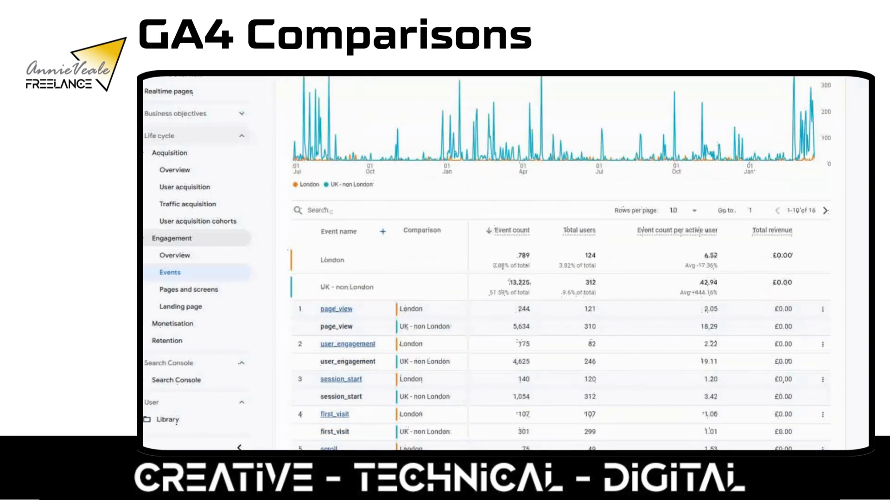
pyautogui.scroll(-1, 510, 264)
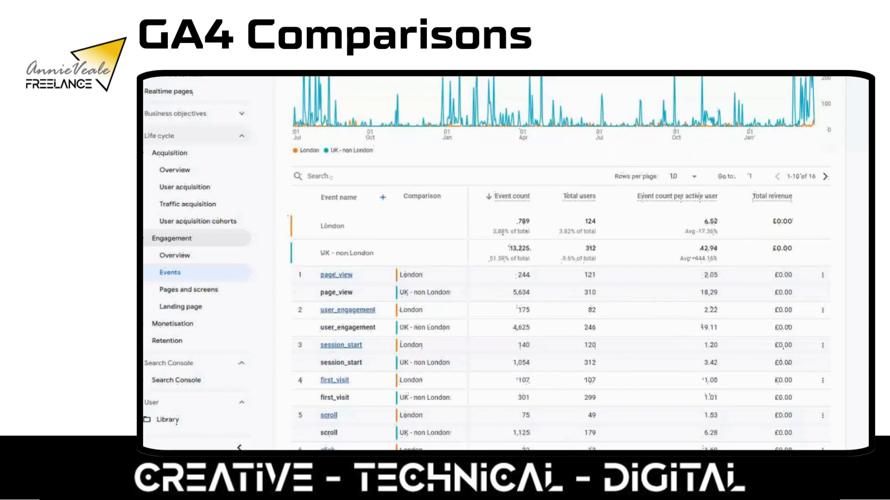
pyautogui.scroll(-1, 510, 265)
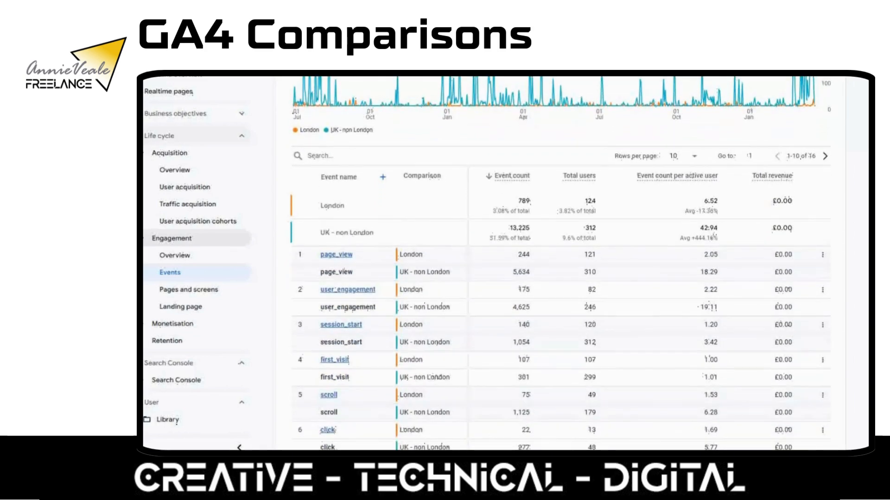